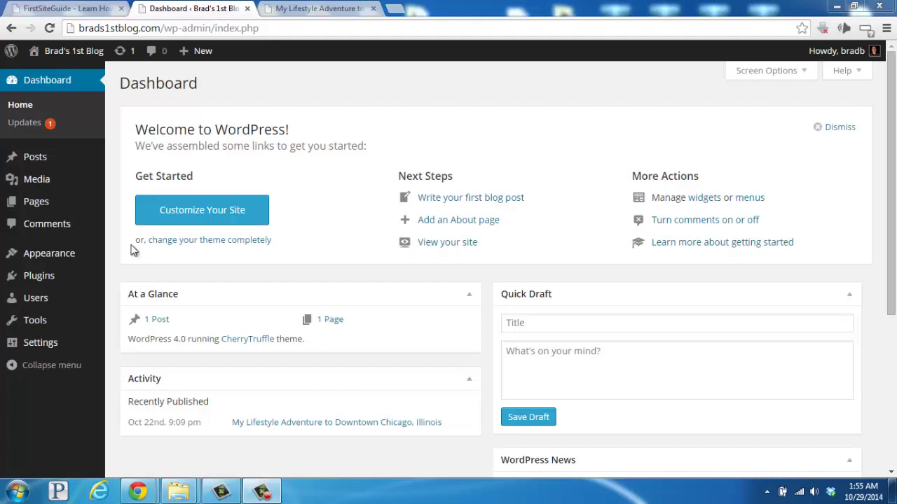
- Search the WordPress plugin directory for 'disqus comments'
mouse_move(33, 279)
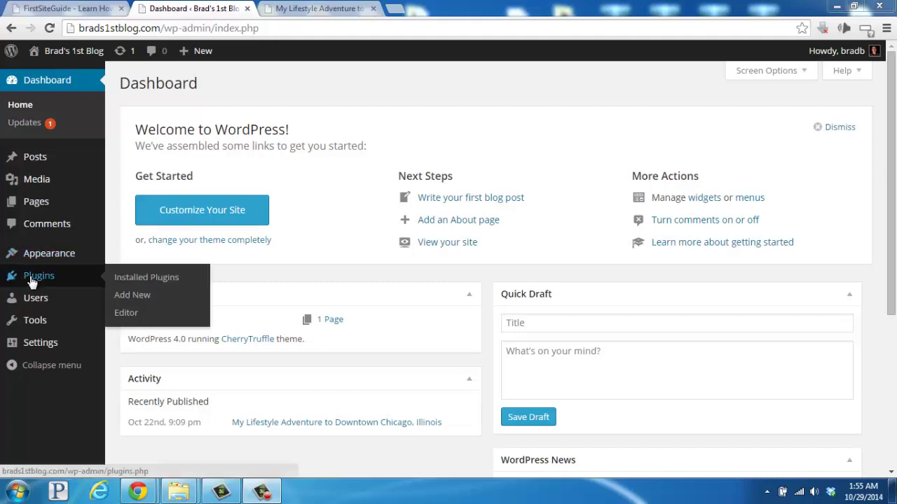
left_click(131, 295)
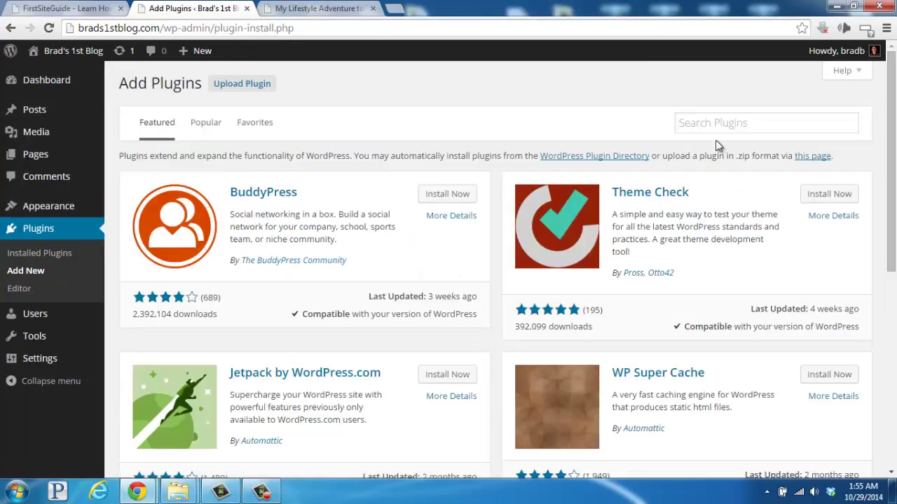
left_click(727, 129)
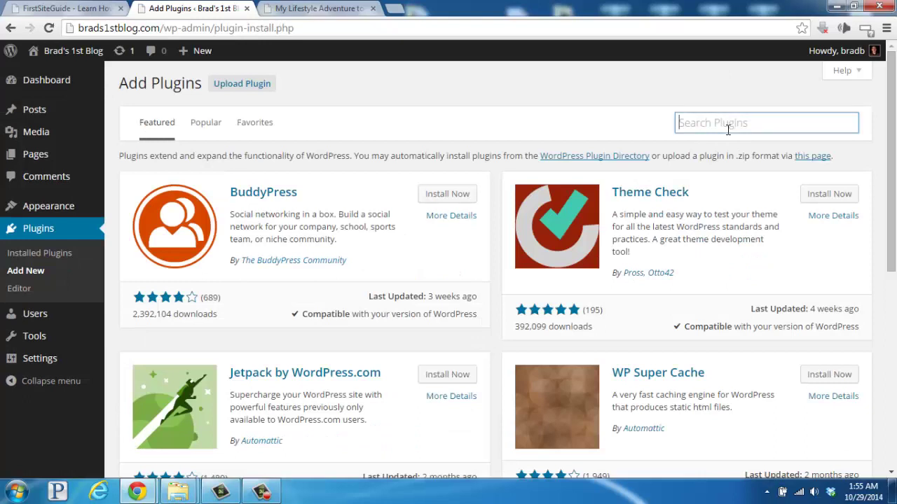
type("di")
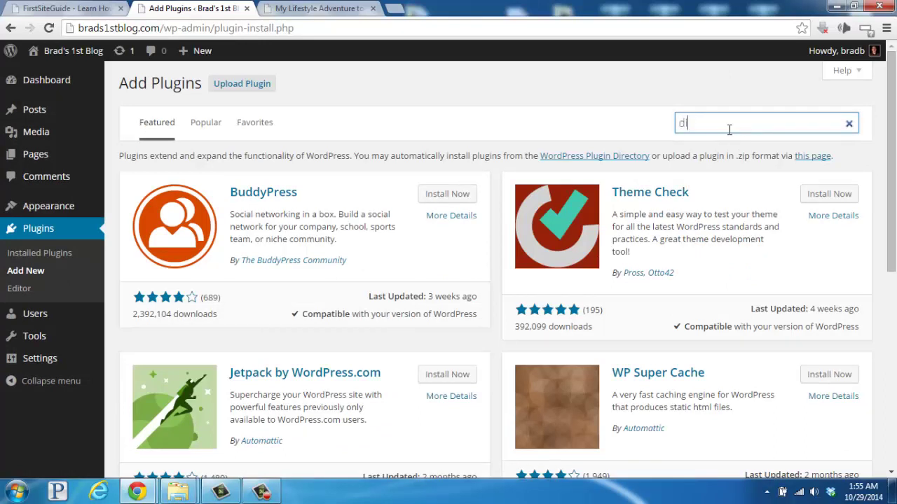
type("squs comments")
key("Return")
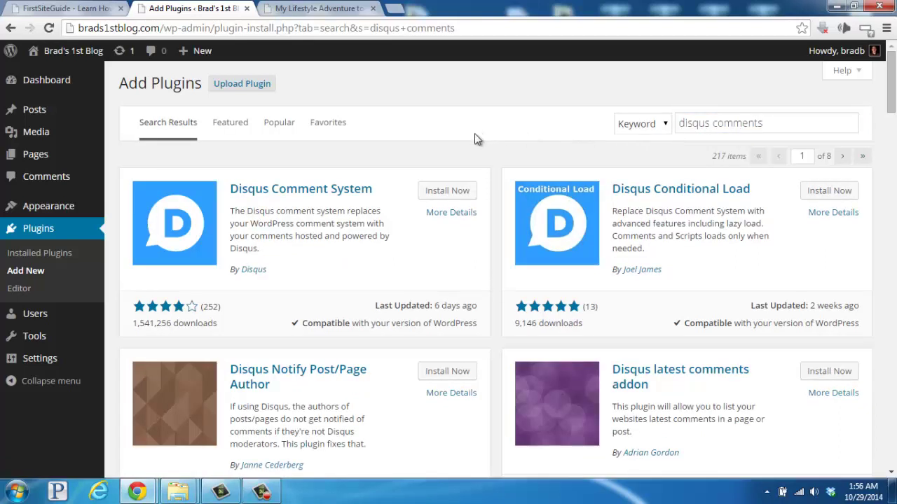
- Install the Disqus Comment System plugin and activate it
left_click(445, 191)
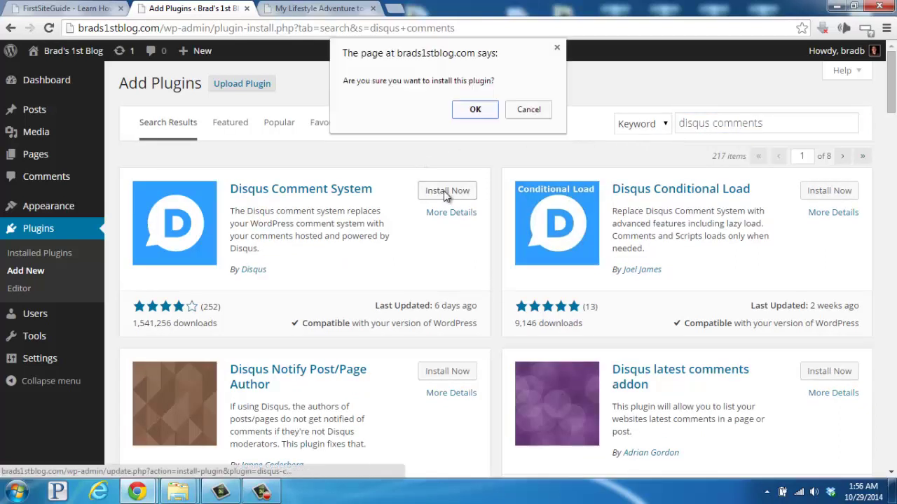
left_click(473, 113)
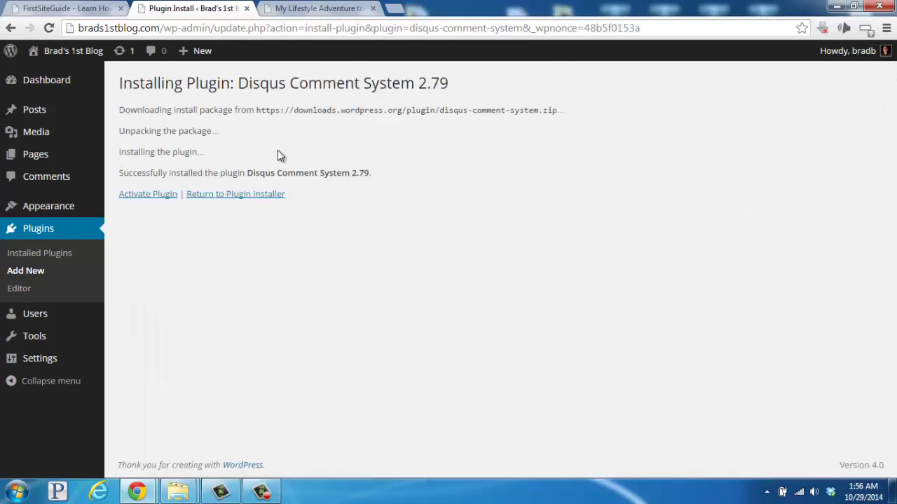
left_click(153, 194)
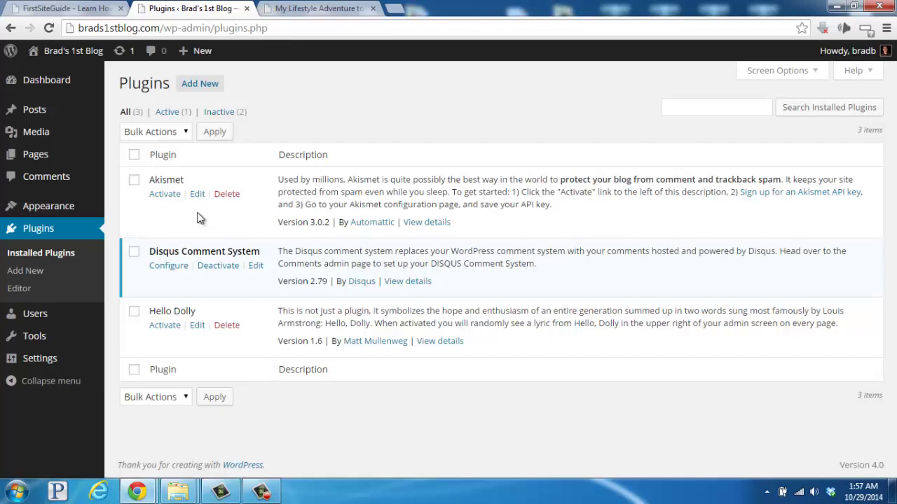
- Open Comments > Disqus and run the Disqus database upgrade to reach the sign-in form
left_click(39, 179)
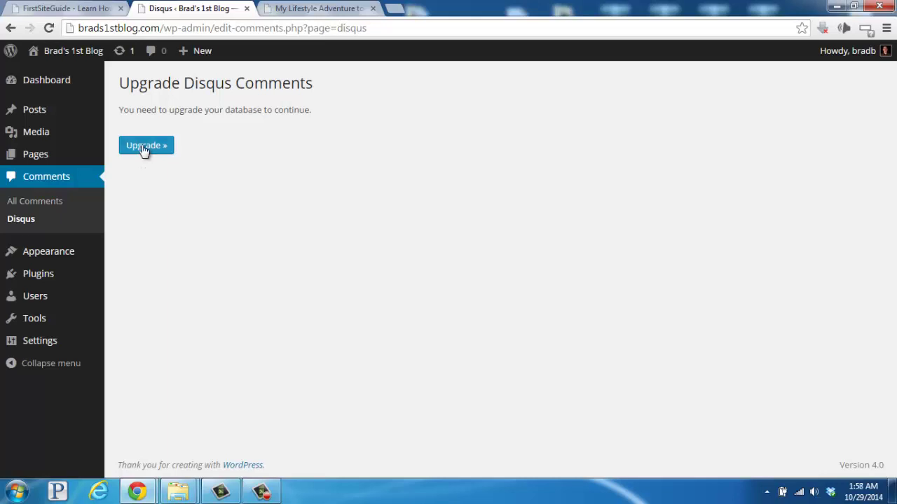
left_click(143, 147)
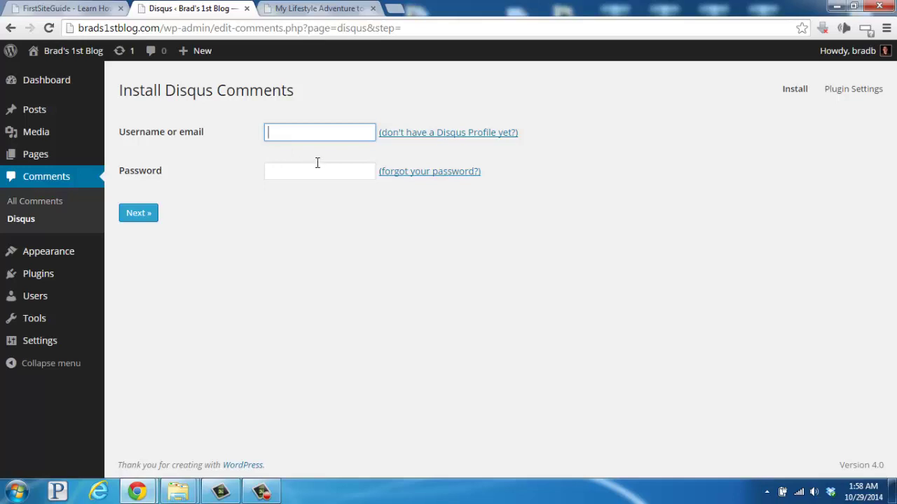
- Open the Disqus sign-up link in a new tab and fill in the email, username and password fields
right_click(409, 139)
left_click(420, 141)
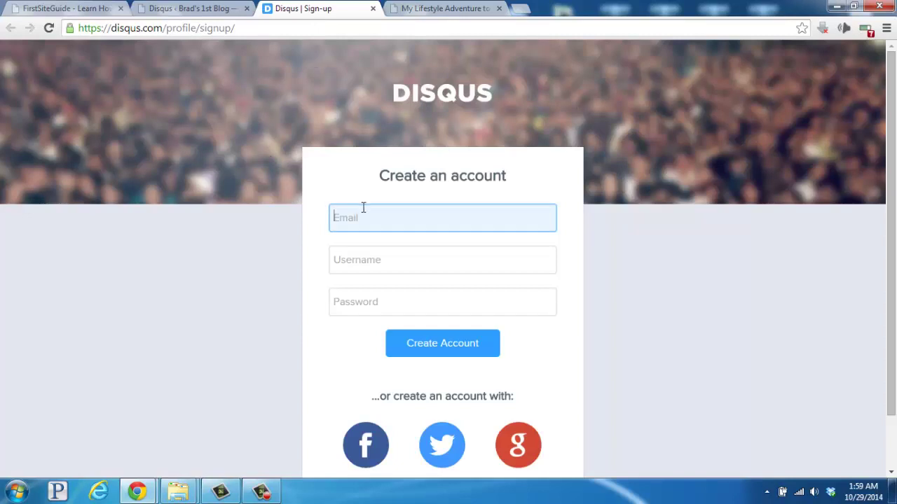
scroll(284, 295, "down", 1)
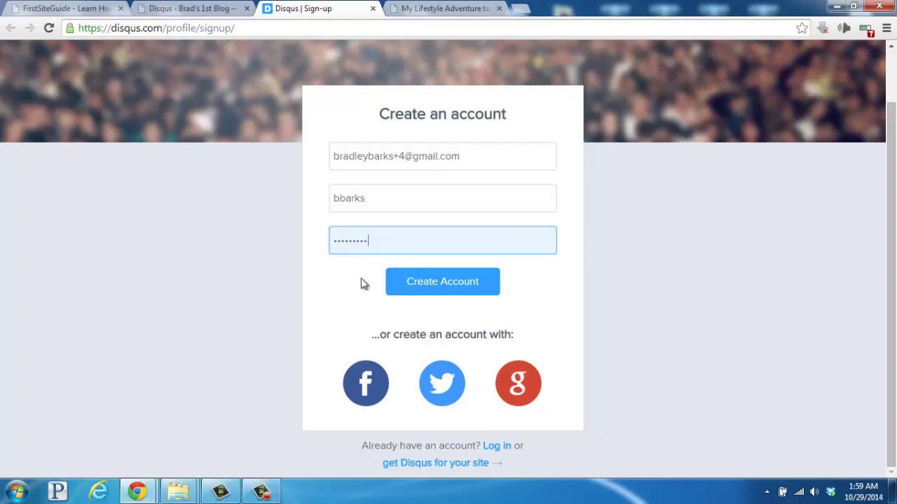
- Submit the Disqus Create Account form and open the verification e-mail
left_click(442, 284)
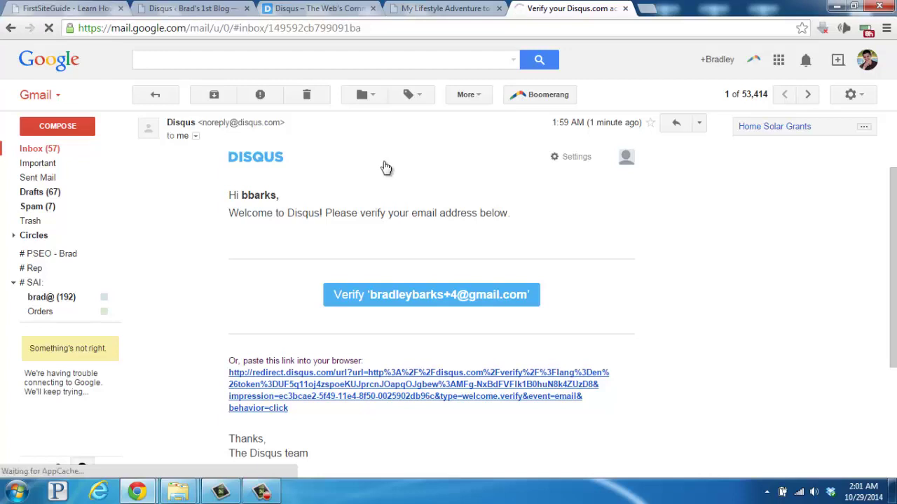
- Verify the new account's e-mail address and go to the Disqus For Websites page
left_click(411, 296)
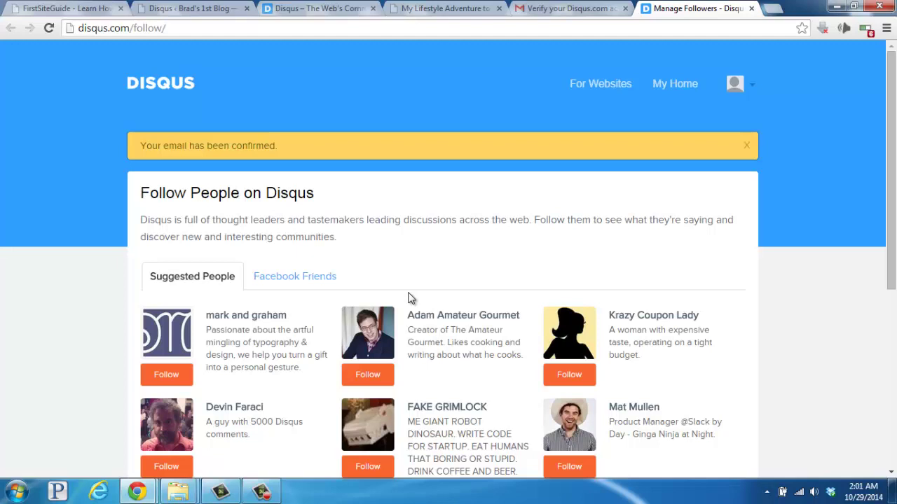
left_click(735, 86)
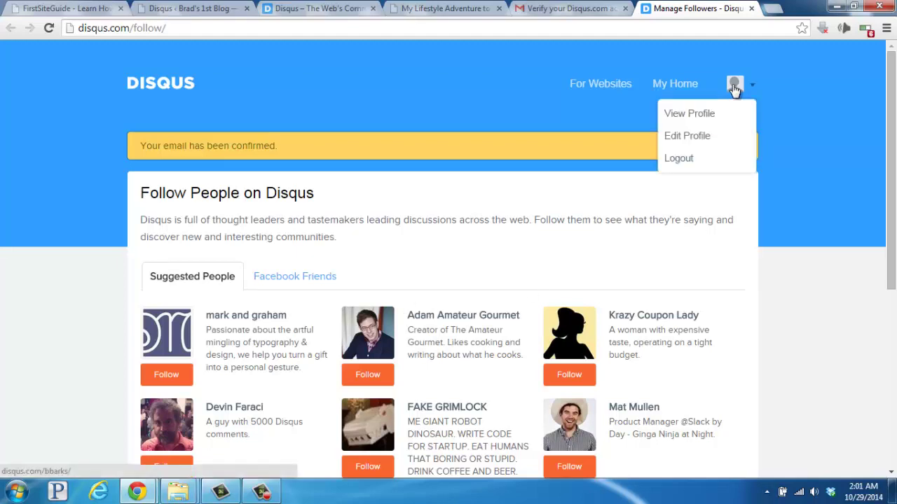
left_click(606, 82)
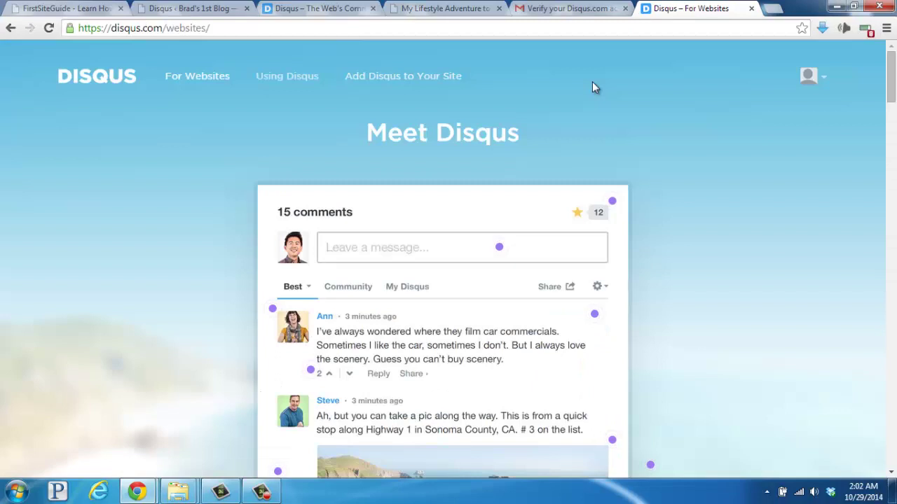
- Add Brad's 1st Blog as a site, choose the Living category, and finish registration
left_click(424, 79)
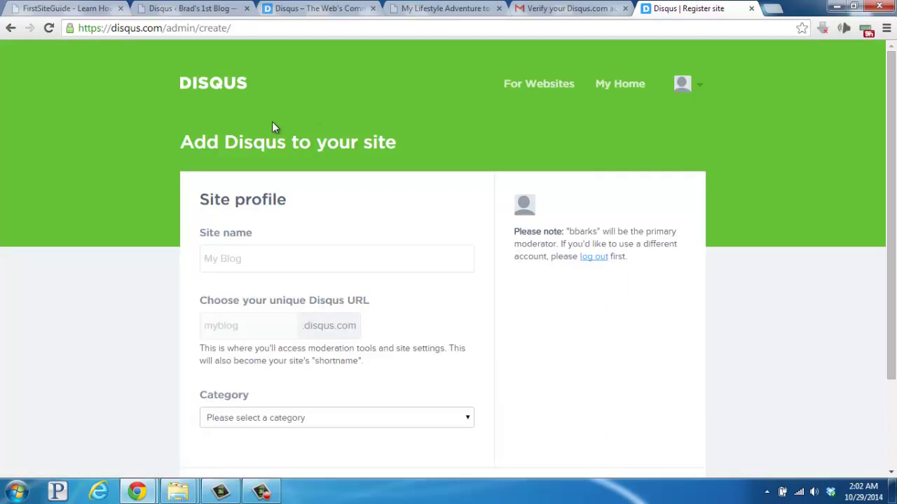
scroll(182, 190, "down", 1)
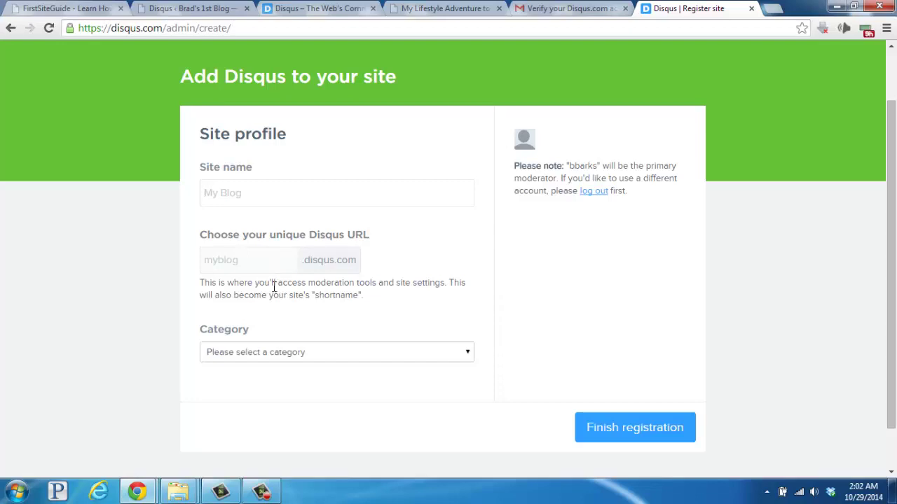
left_click(275, 354)
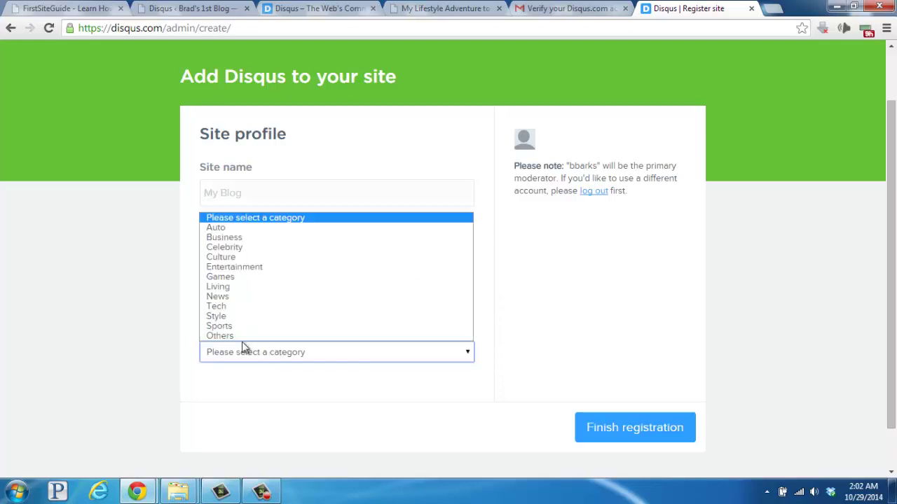
left_click(156, 246)
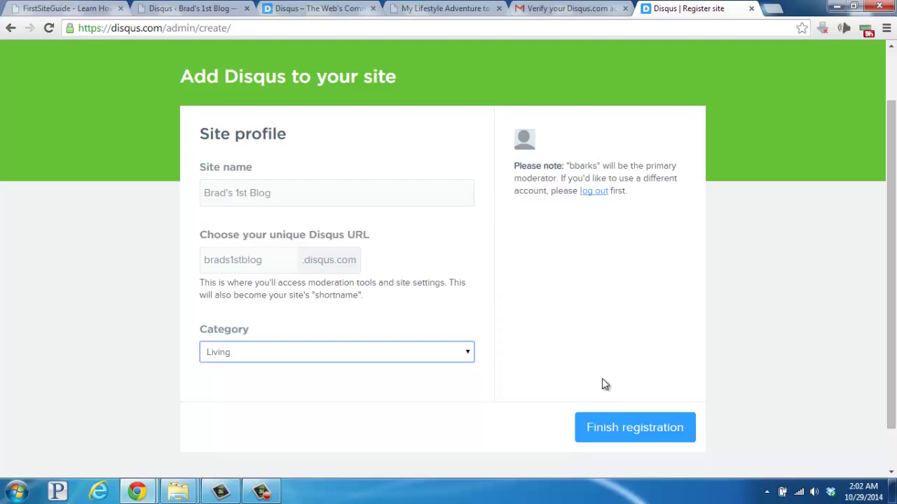
left_click(631, 429)
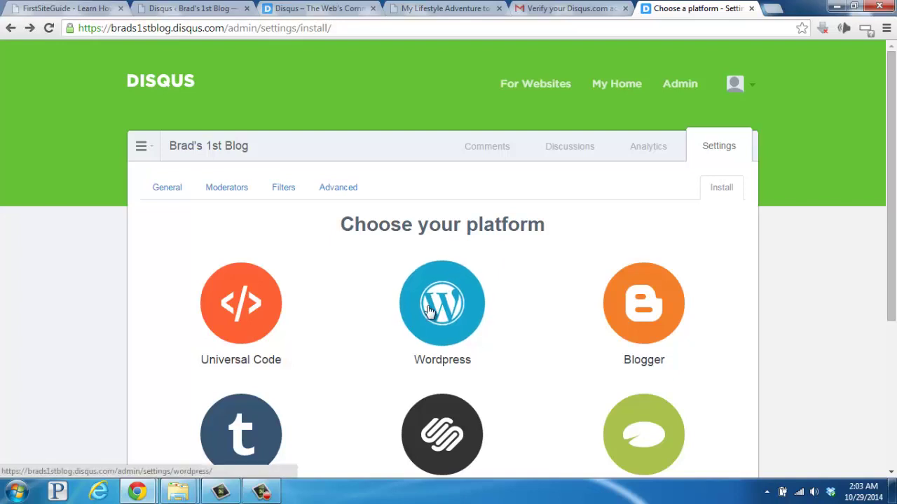
- Sign in to the new Disqus account from the WordPress plugin setup page
left_click(190, 9)
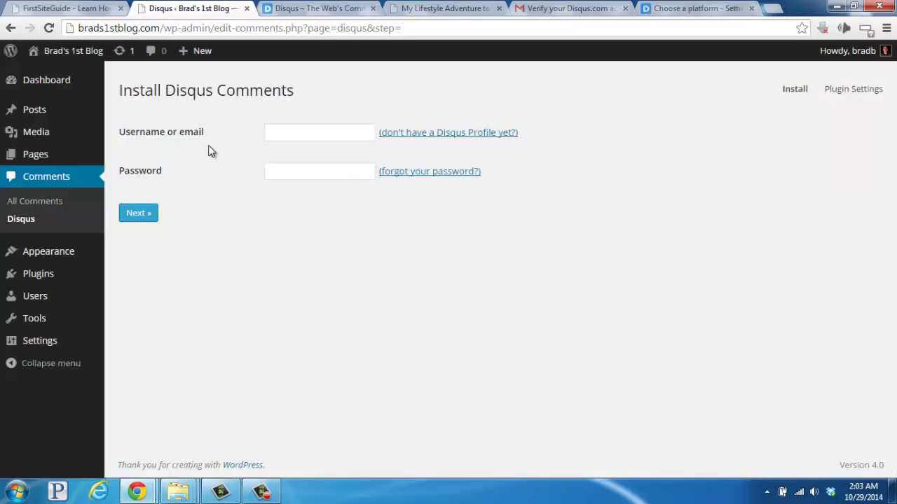
left_click(286, 130)
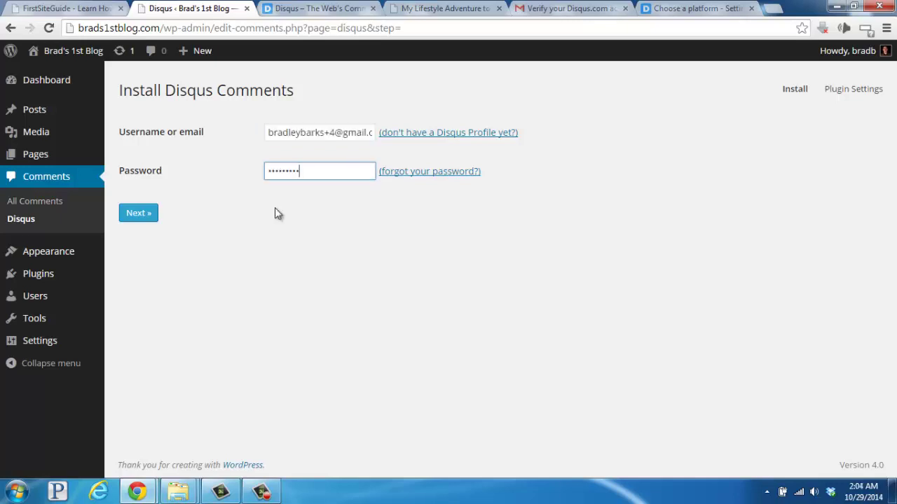
left_click(135, 214)
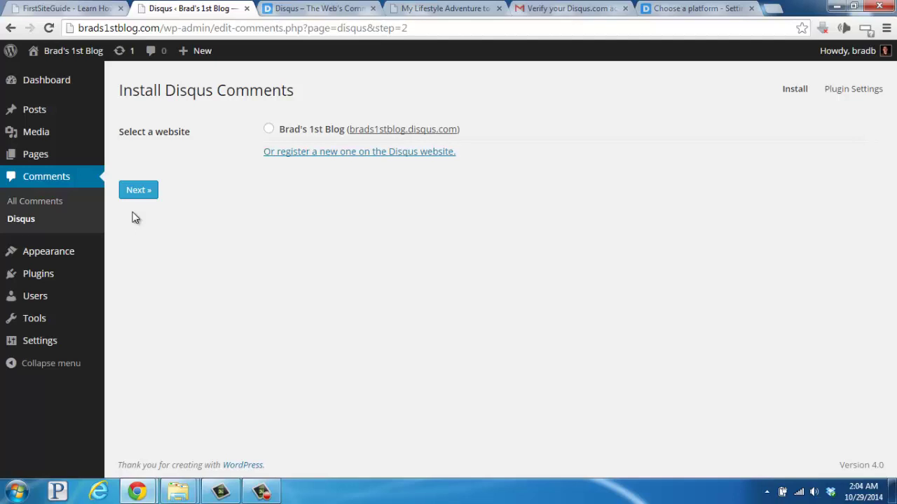
- Select Brad's 1st Blog to complete the Disqus installation and continue to moderation
left_click(269, 132)
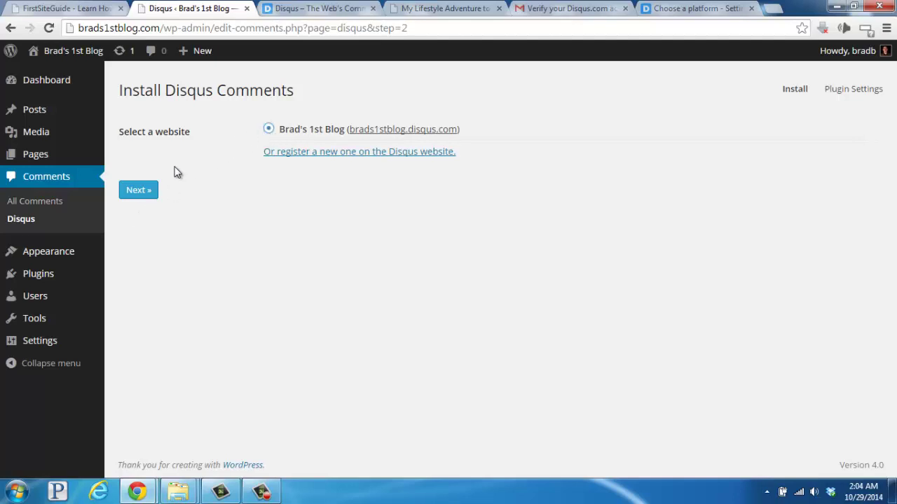
left_click(138, 190)
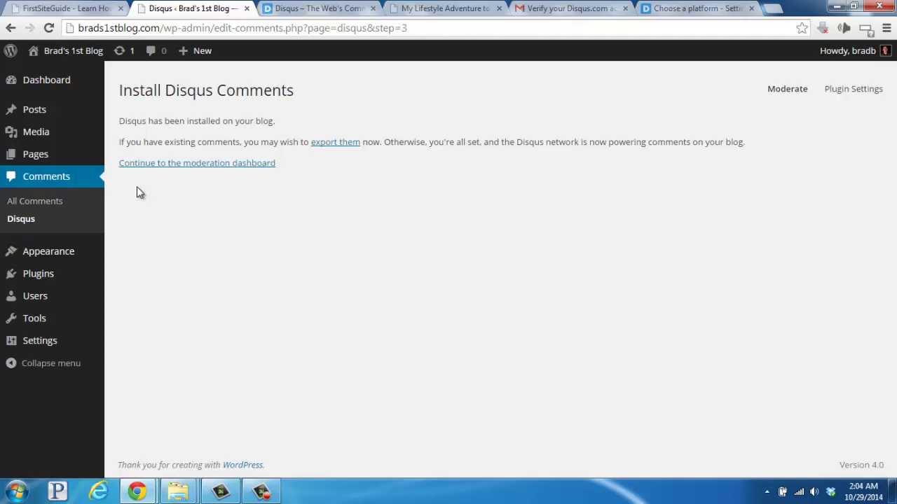
left_click(197, 171)
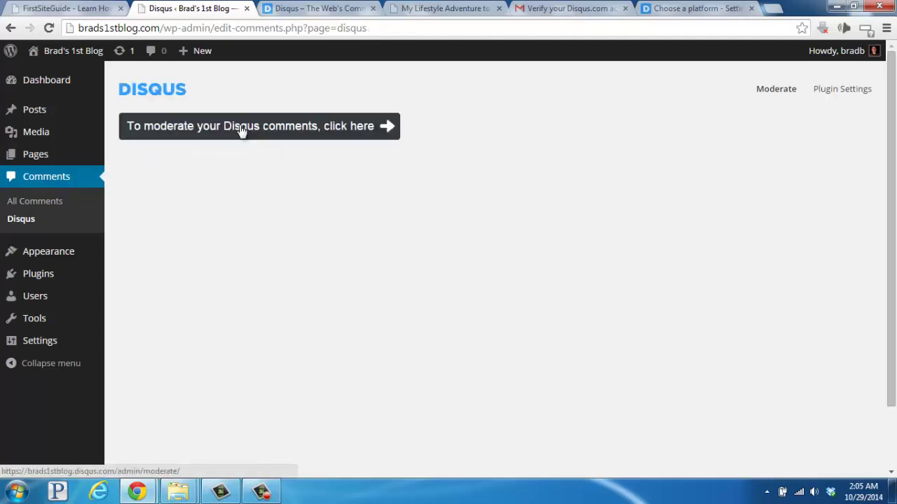
- Open the Disqus moderation dashboard for Brad's 1st Blog in a new tab
right_click(242, 132)
left_click(252, 136)
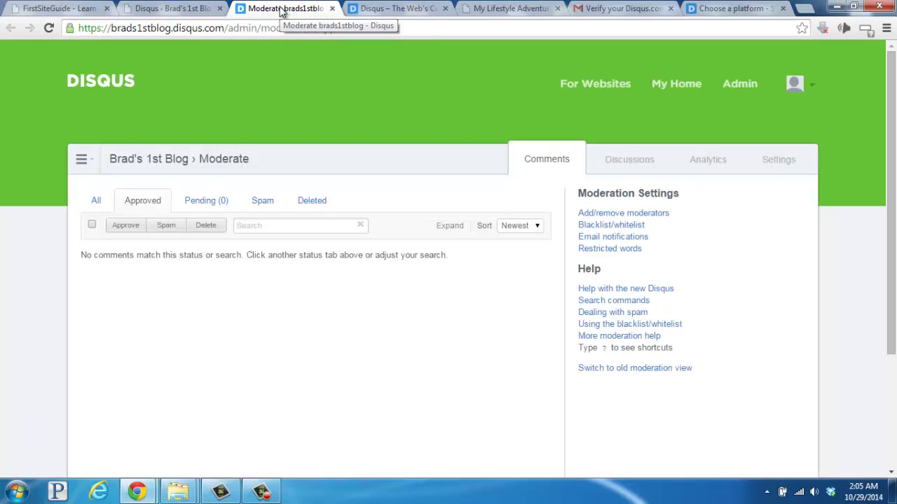
- Reload the Chicago post, scroll to its Disqus comment box with 0 comments, then switch back to FirstSiteGuide
left_click(495, 12)
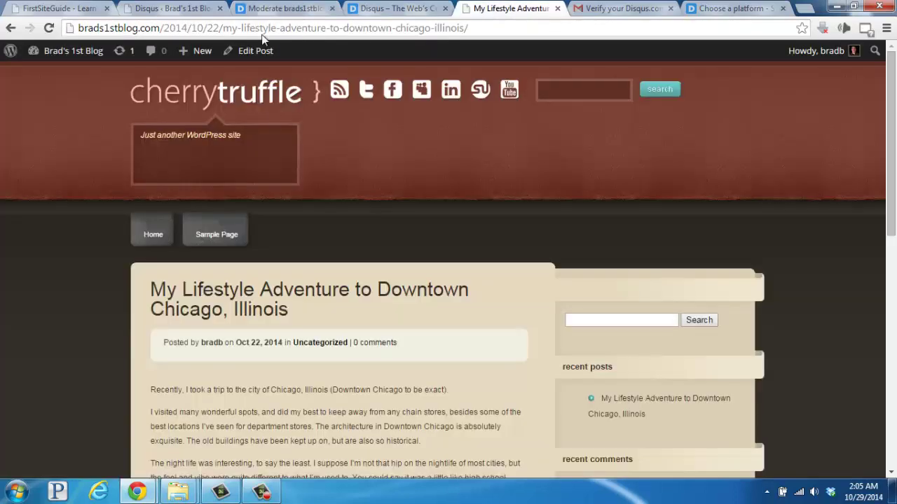
left_click(48, 29)
scroll(52, 99, "down", 5)
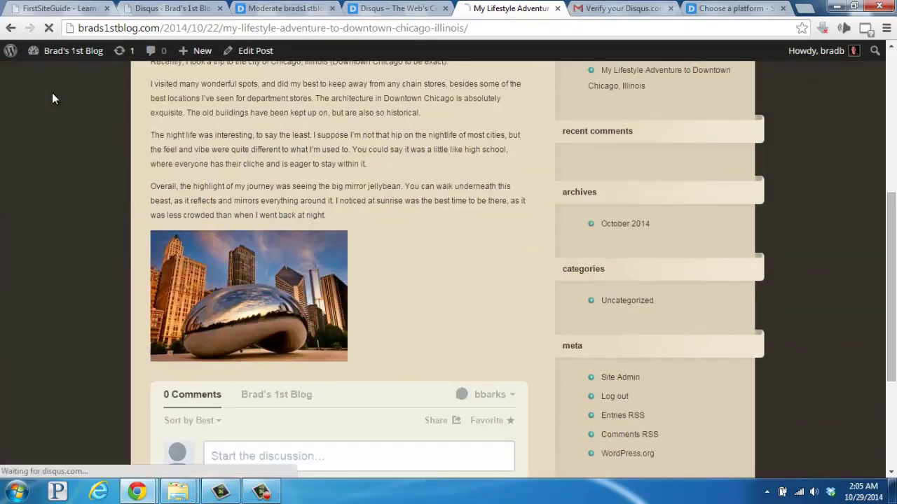
scroll(53, 99, "down", 2)
scroll(52, 99, "down", 1)
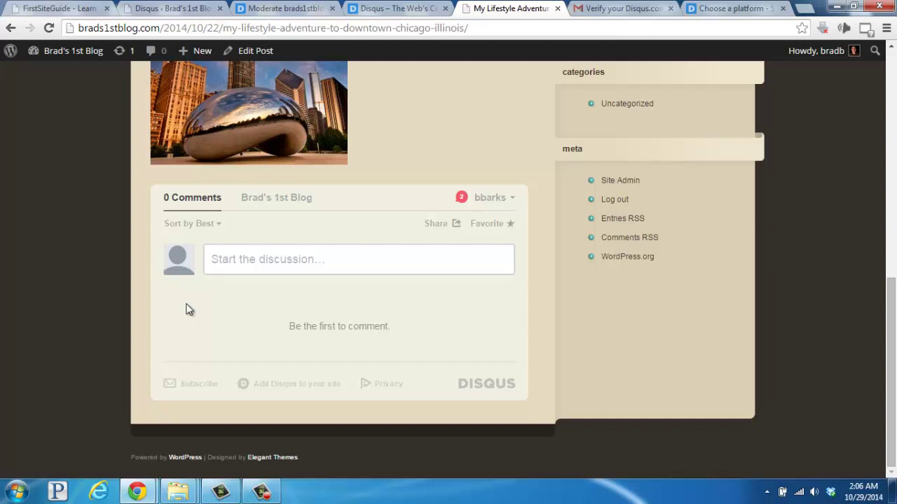
key("ctrl+1")
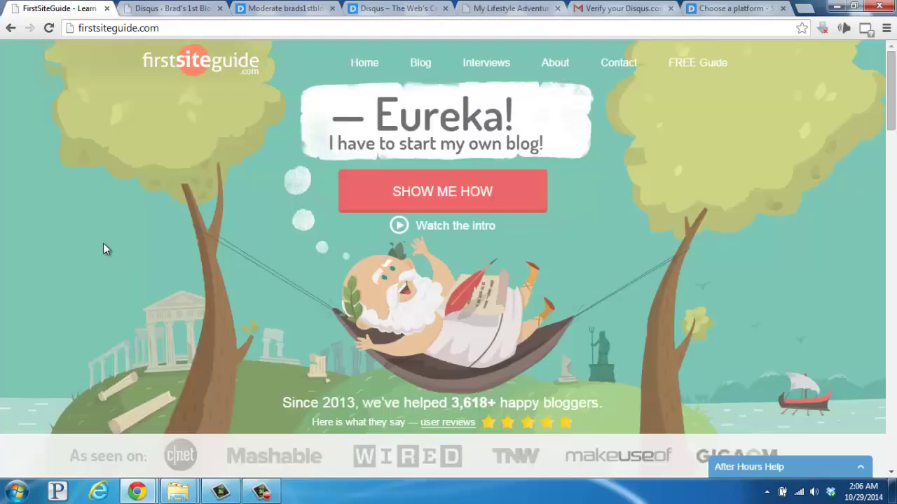